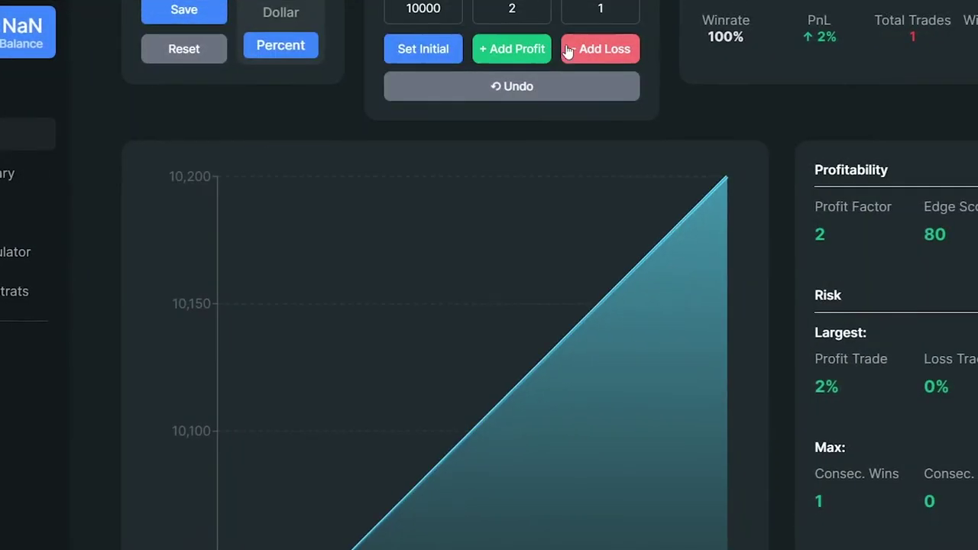
Log a mix of 2% profit trades and 1% loss trades in the backtester on the 10000 initial balance
left_click(567, 50)
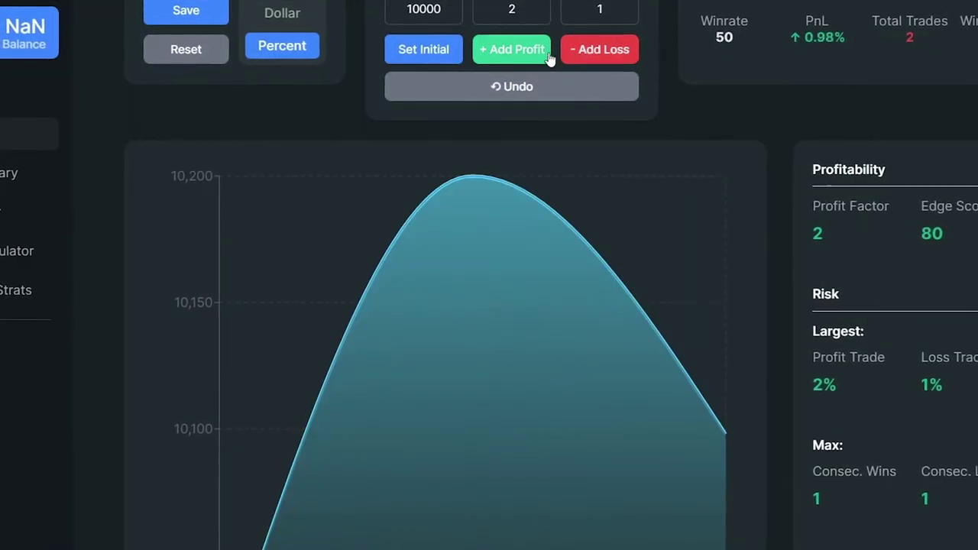
left_click(541, 51)
left_click(579, 52)
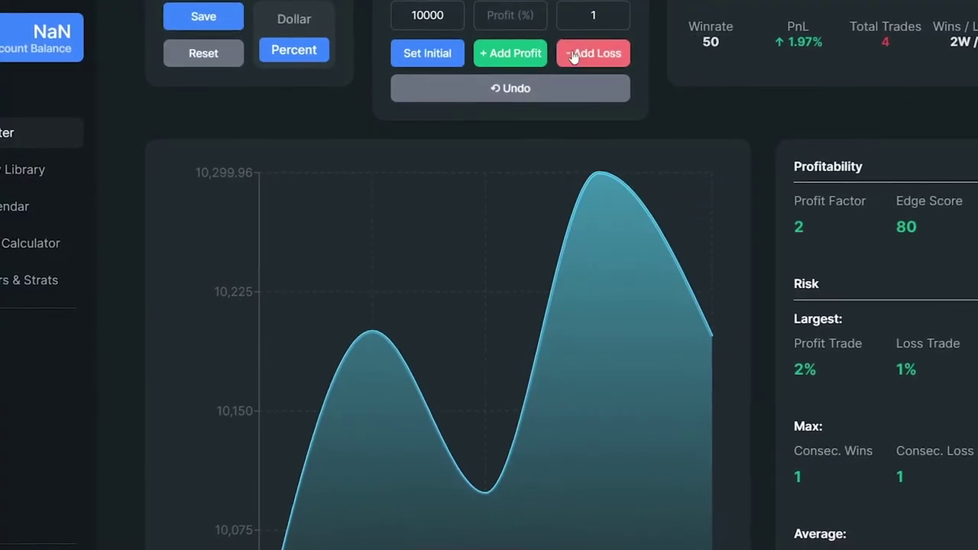
left_click(532, 50)
left_click(510, 16)
type("2")
left_click(508, 54)
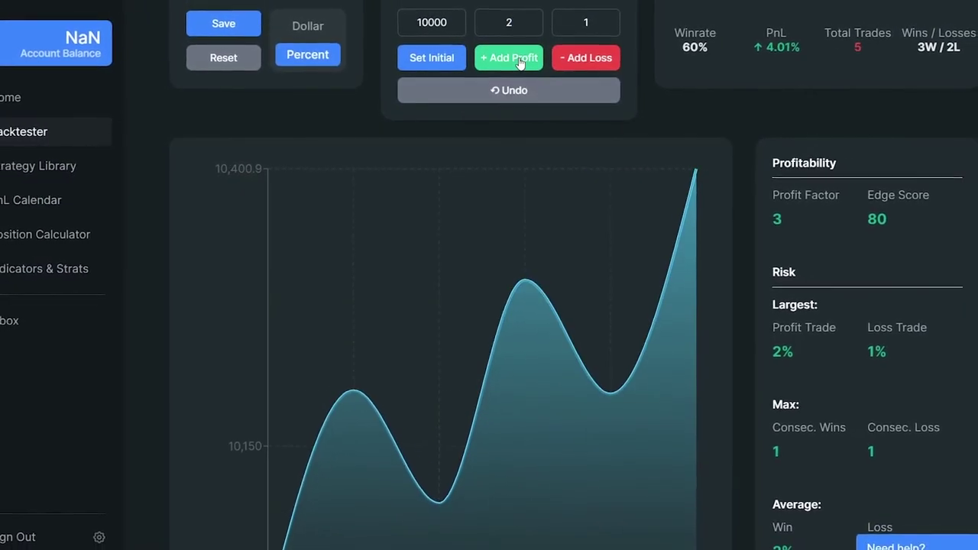
left_click(573, 57)
left_click(508, 58)
left_click(508, 58)
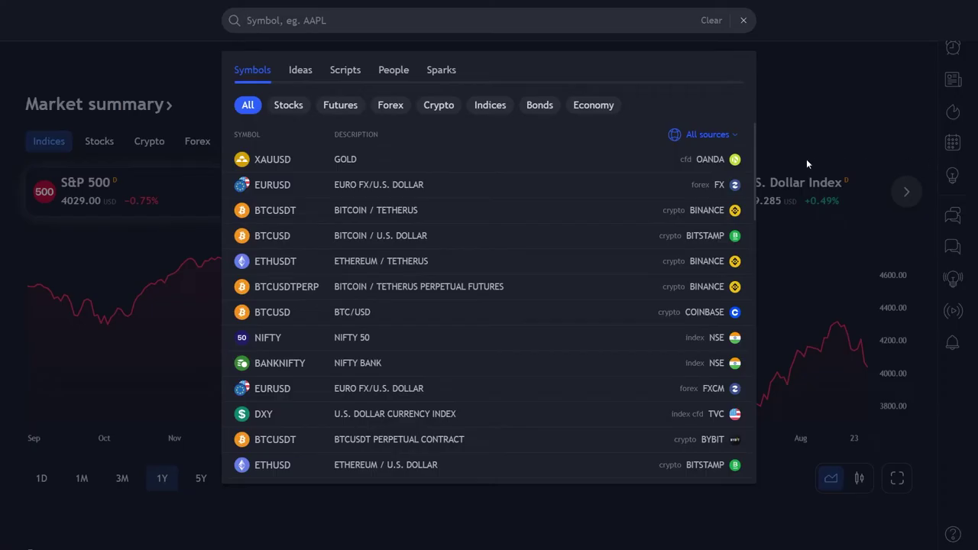
Switch to TradingView, open the OANDA XAUUSD gold chart and add the ZLSMA - Zero Lag LSMA community indicator
mouse_move(710, 165)
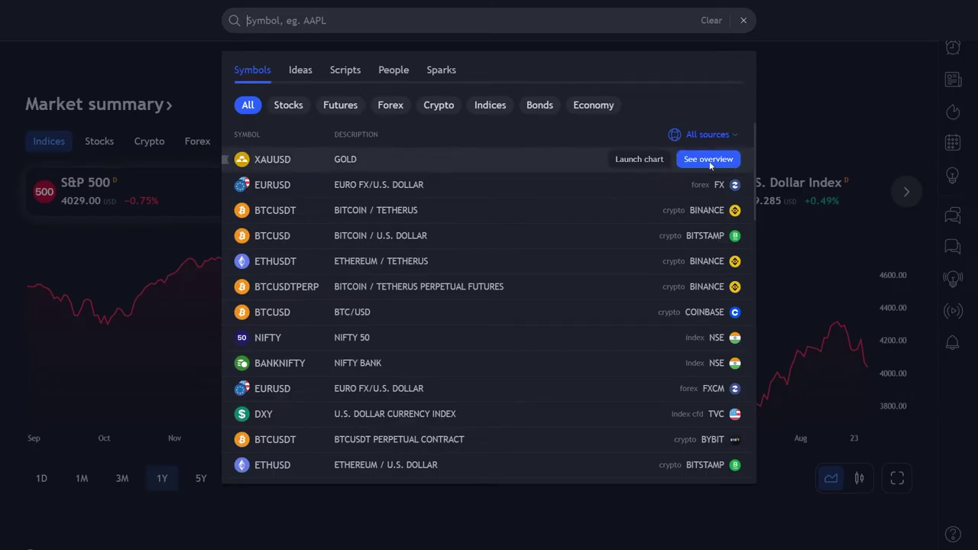
left_click(655, 162)
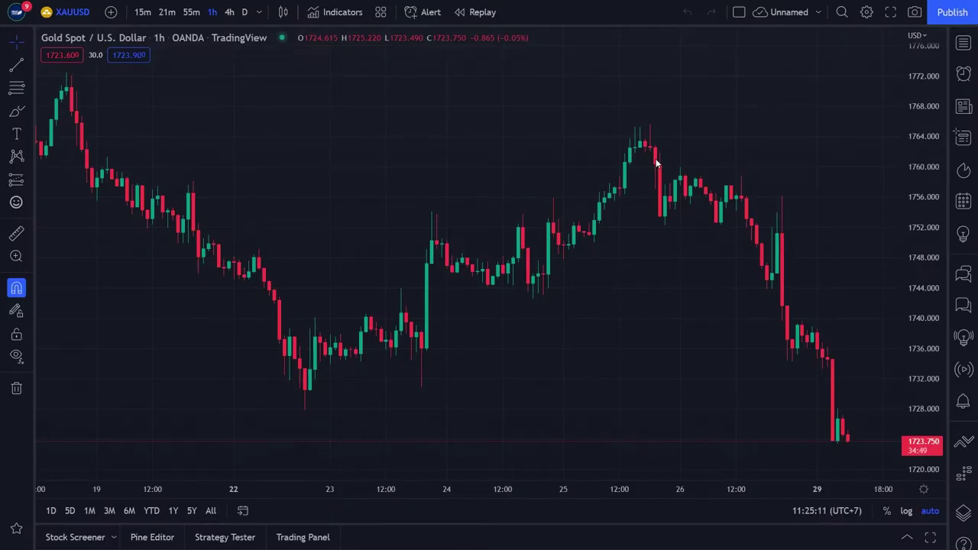
left_click(344, 13)
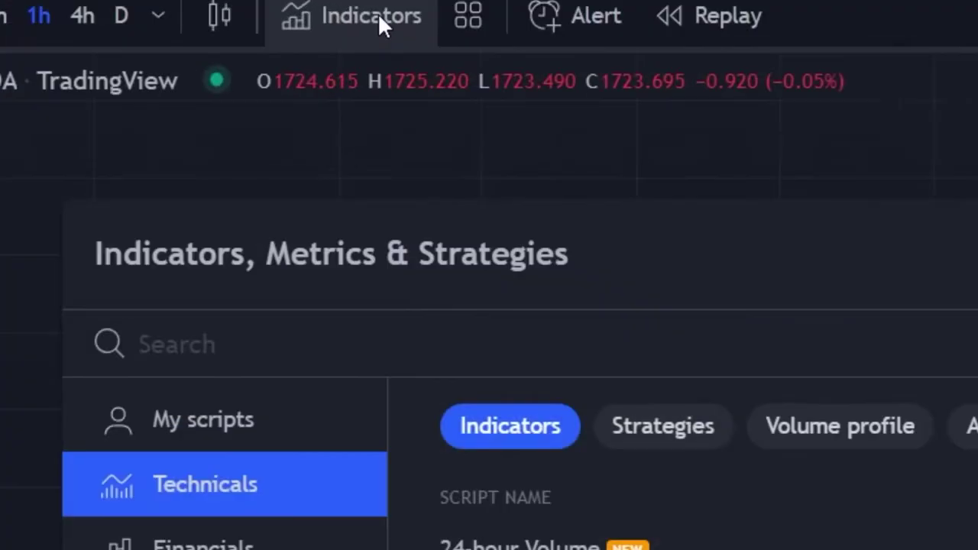
type("zlsma")
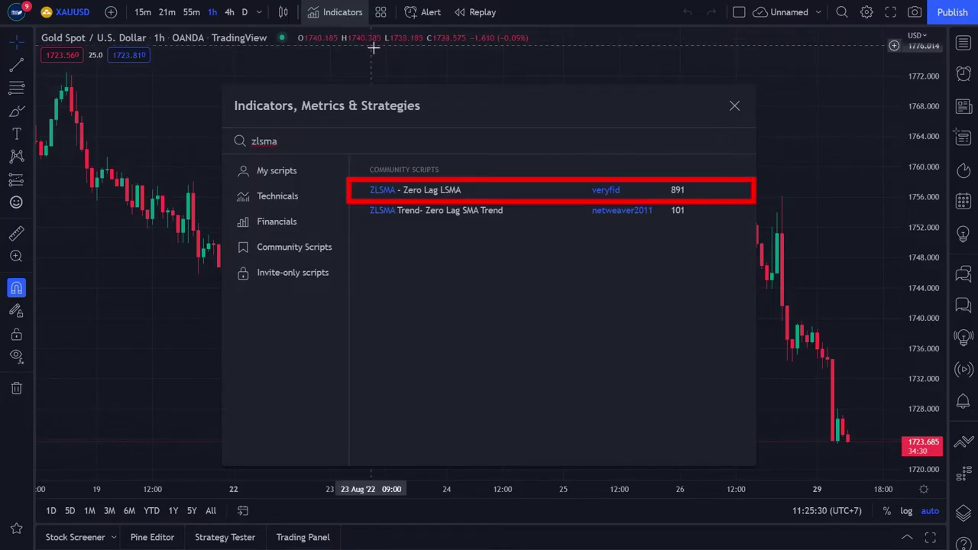
left_click(425, 191)
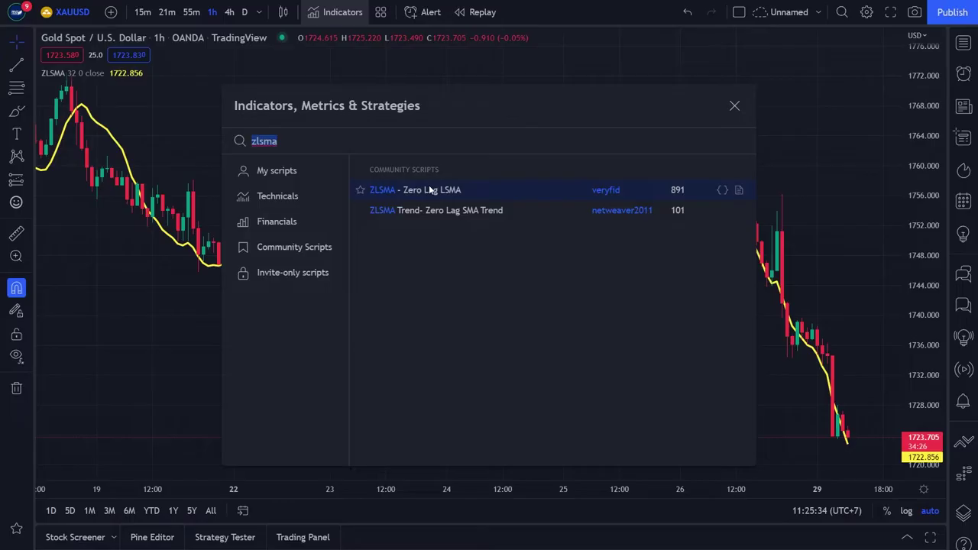
left_click(735, 106)
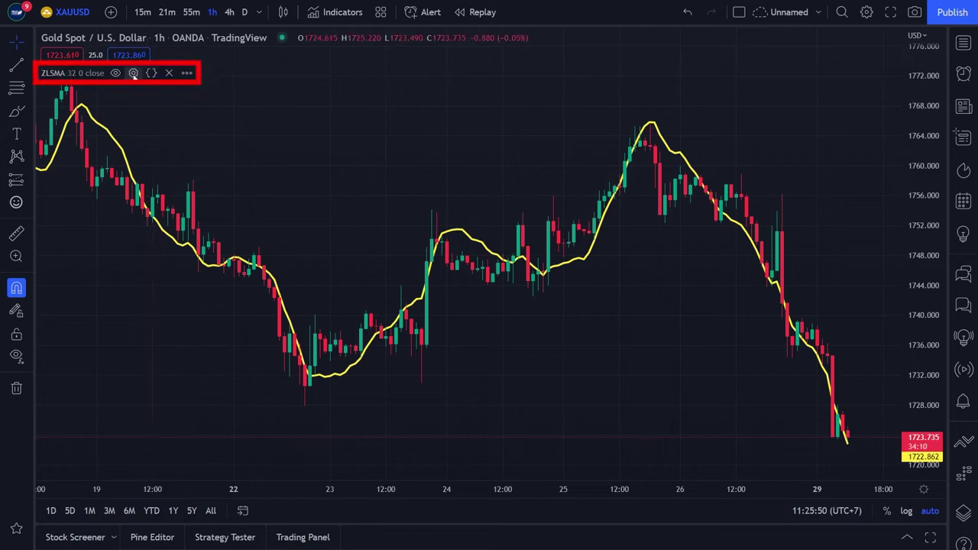
Set the ZLSMA indicator's timeframe to 4 hours
left_click(133, 73)
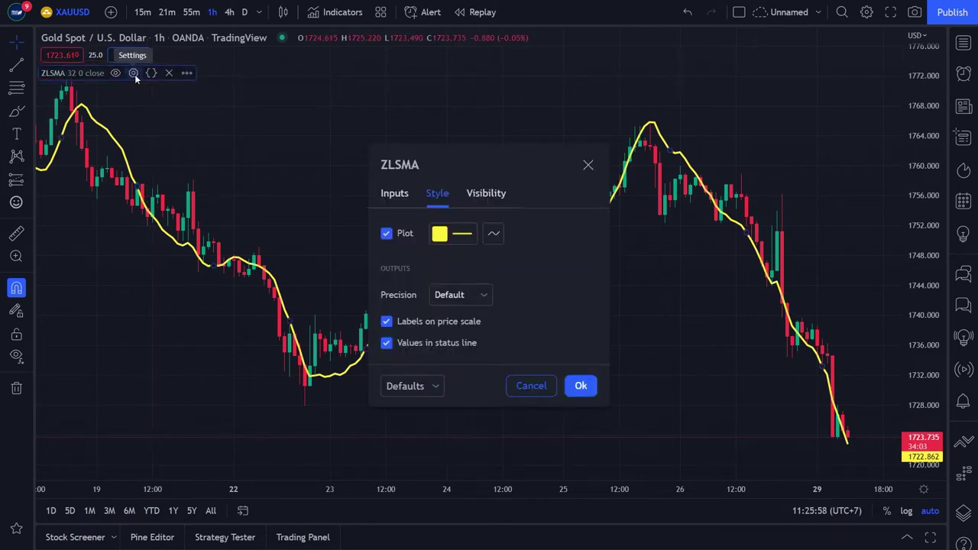
left_click(393, 195)
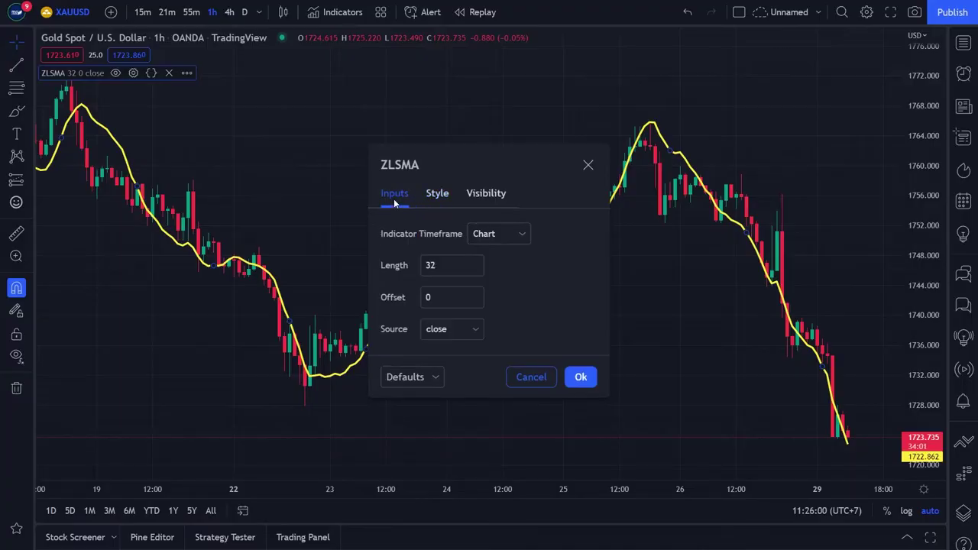
left_click(517, 237)
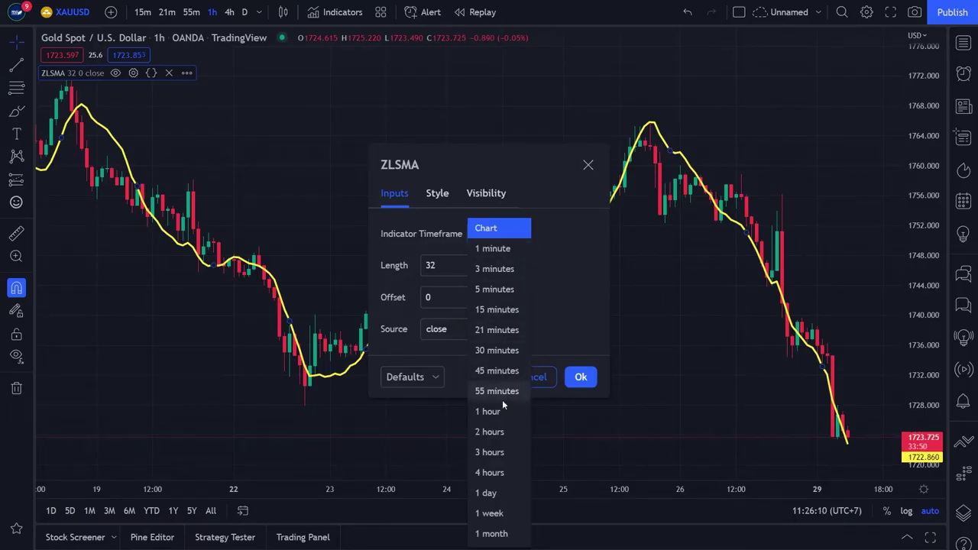
left_click(490, 472)
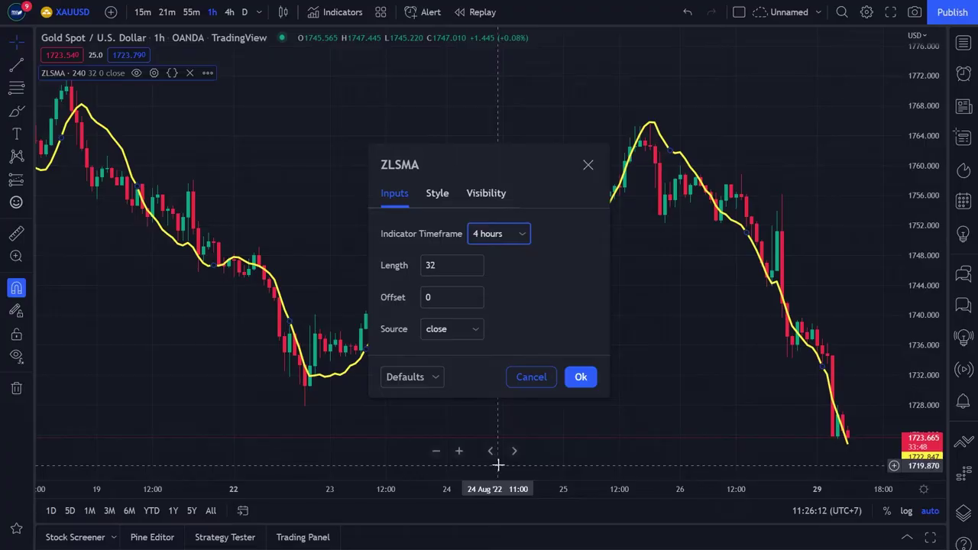
left_click(580, 377)
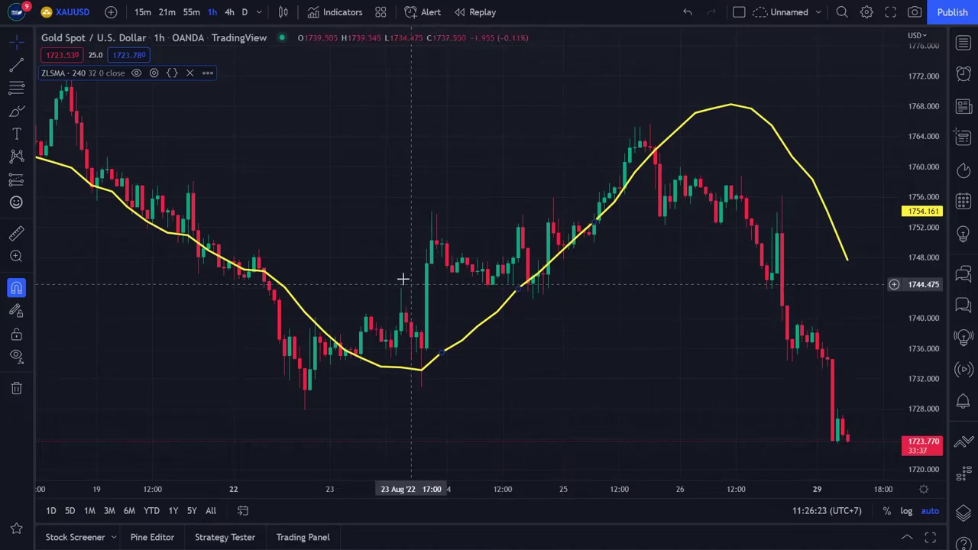
left_click_drag(393, 269, 706, 335)
left_click_drag(419, 193, 623, 321)
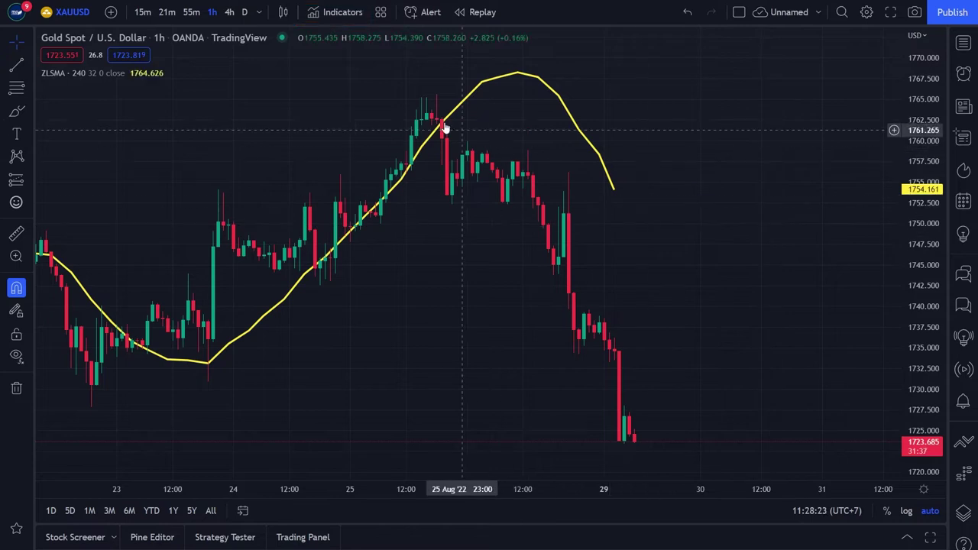
Add the built-in Moving Average Exponential indicator to the gold chart
left_click(336, 13)
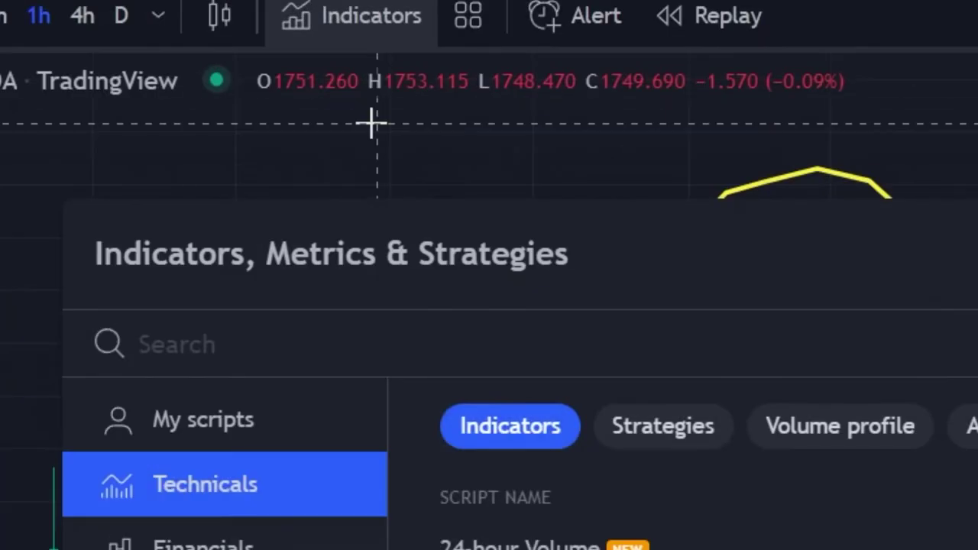
type("moving average ")
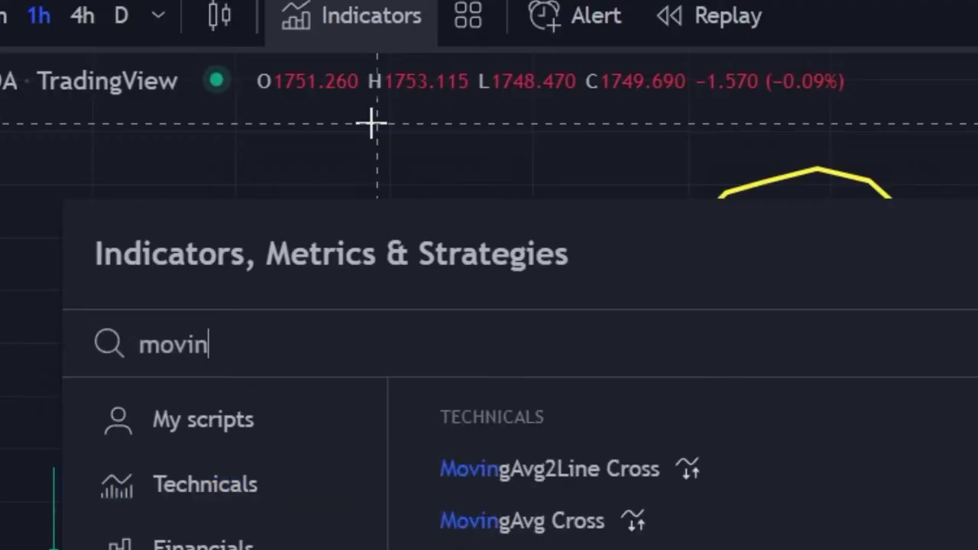
type("exponential")
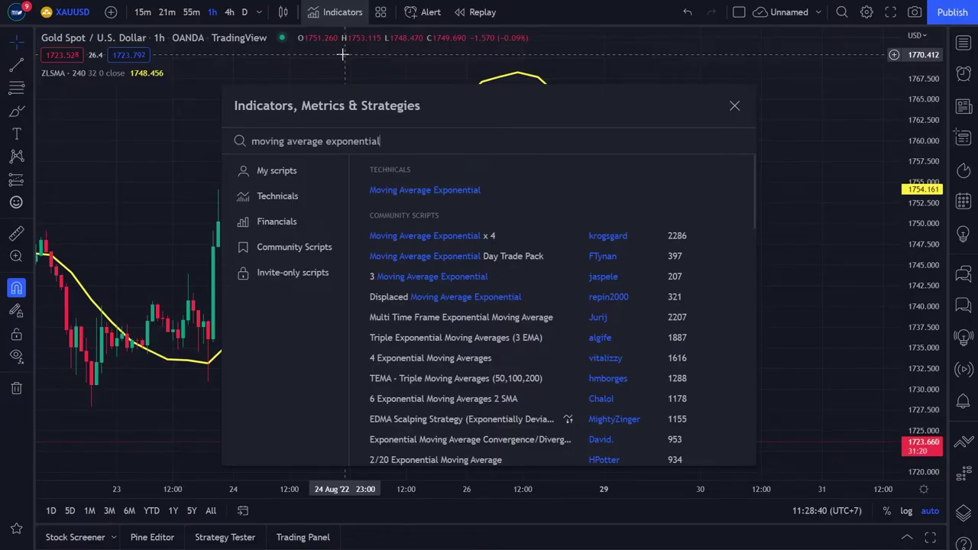
left_click(416, 191)
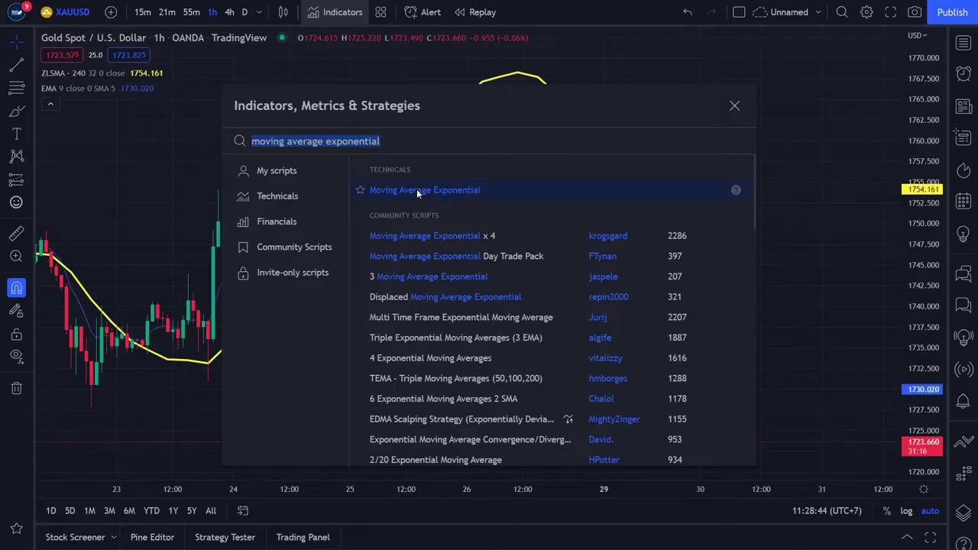
left_click(736, 106)
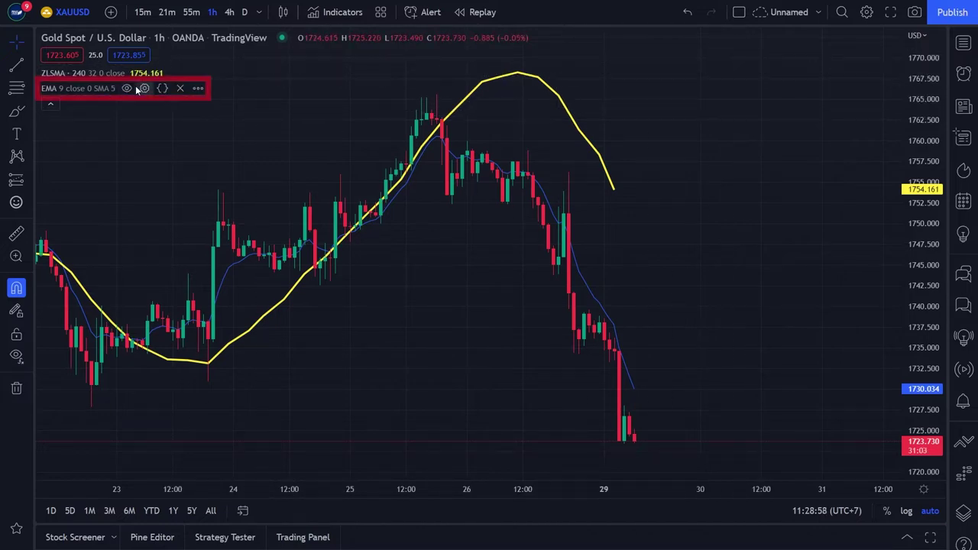
Set the main length of the EMA indicator to 200
left_click(143, 88)
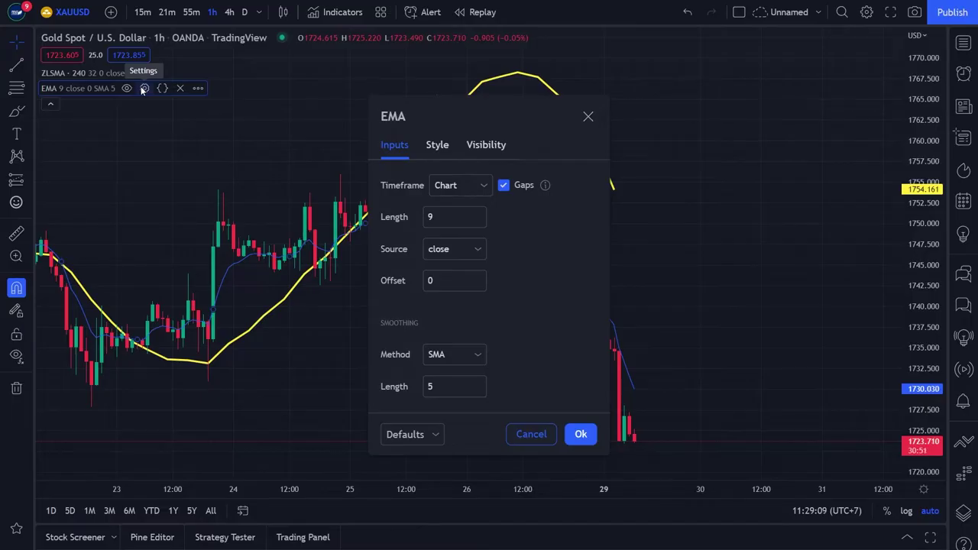
left_click(430, 217)
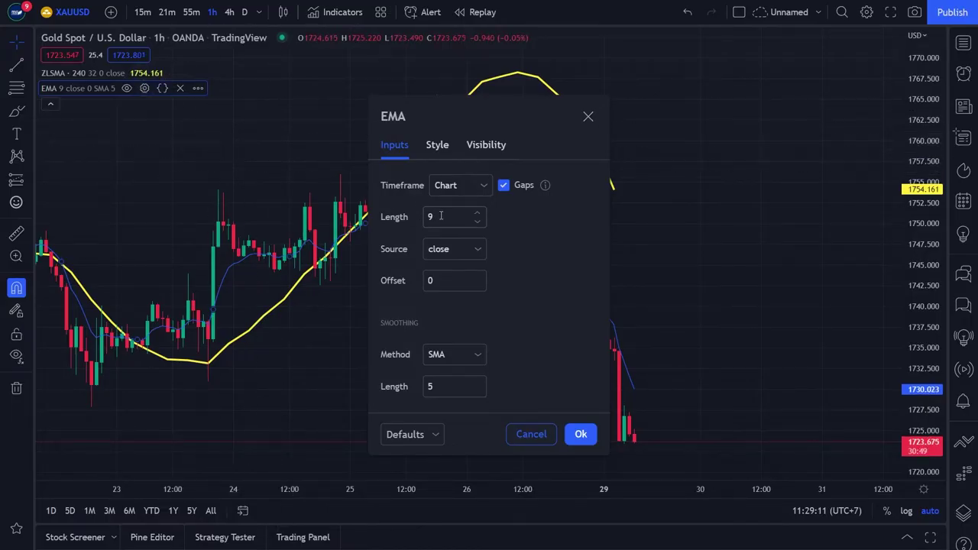
double_click(425, 217)
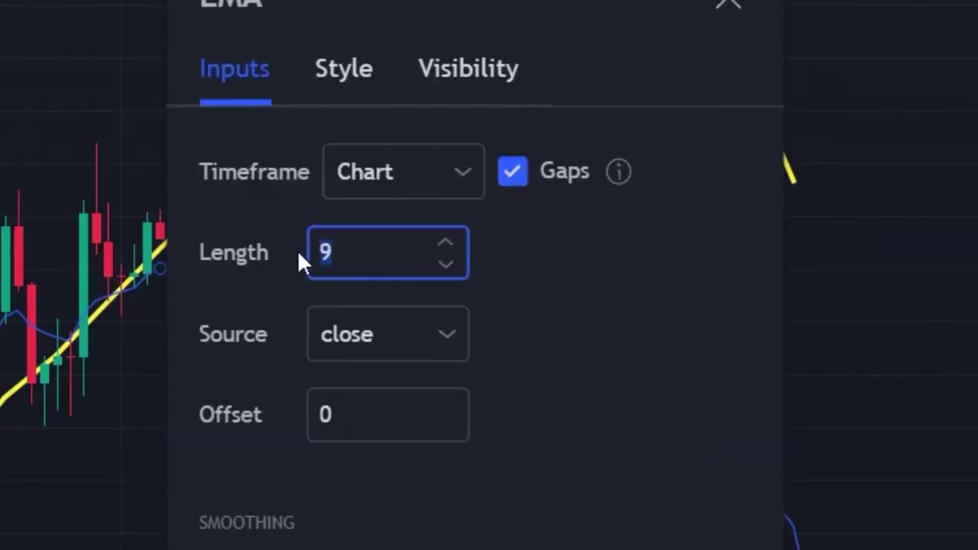
type("200")
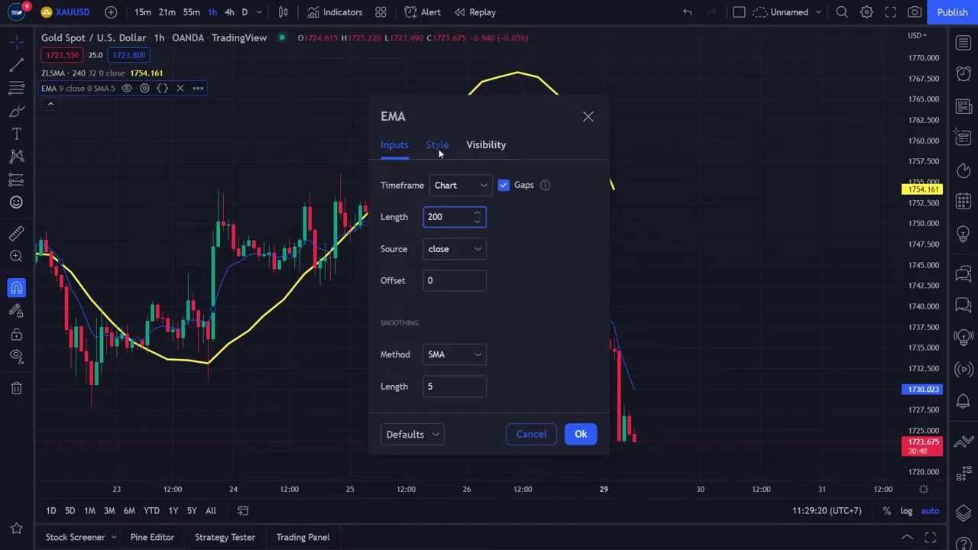
Thicken the blue EMA line to the third thickness option and apply the indicator's settings
left_click(439, 153)
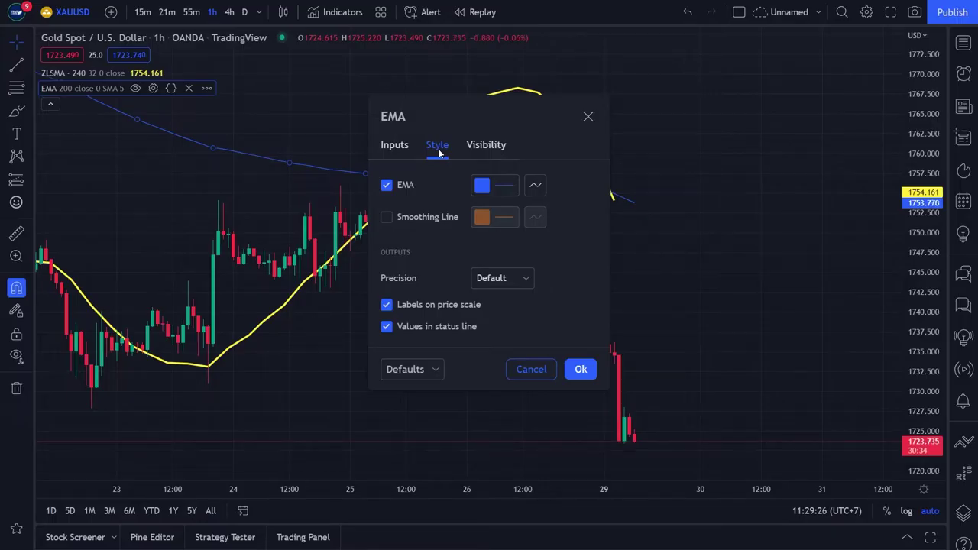
left_click(491, 191)
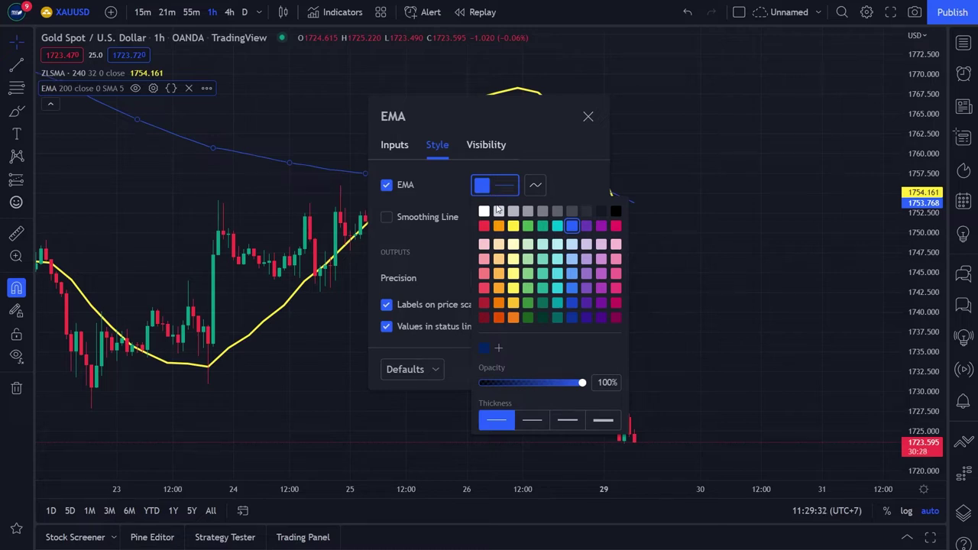
left_click(566, 420)
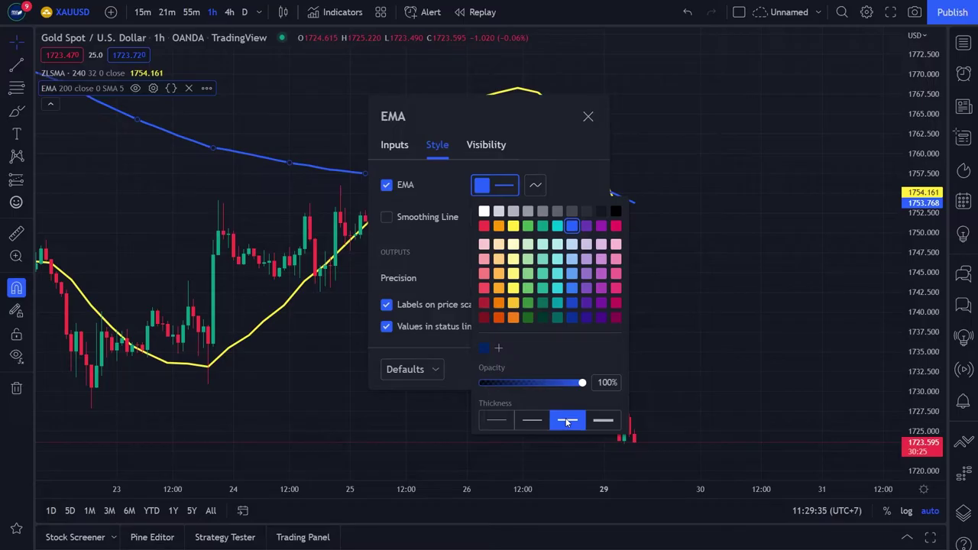
left_click(445, 250)
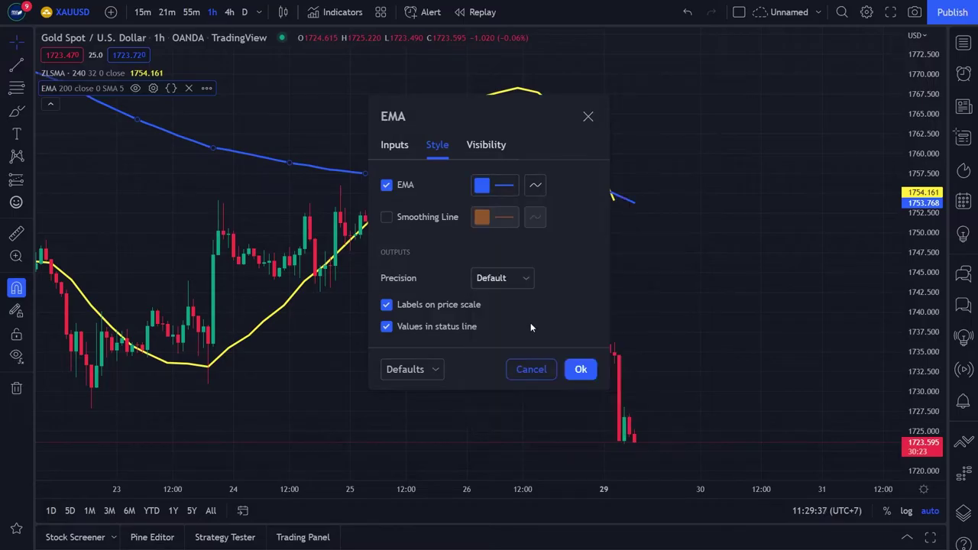
left_click(584, 368)
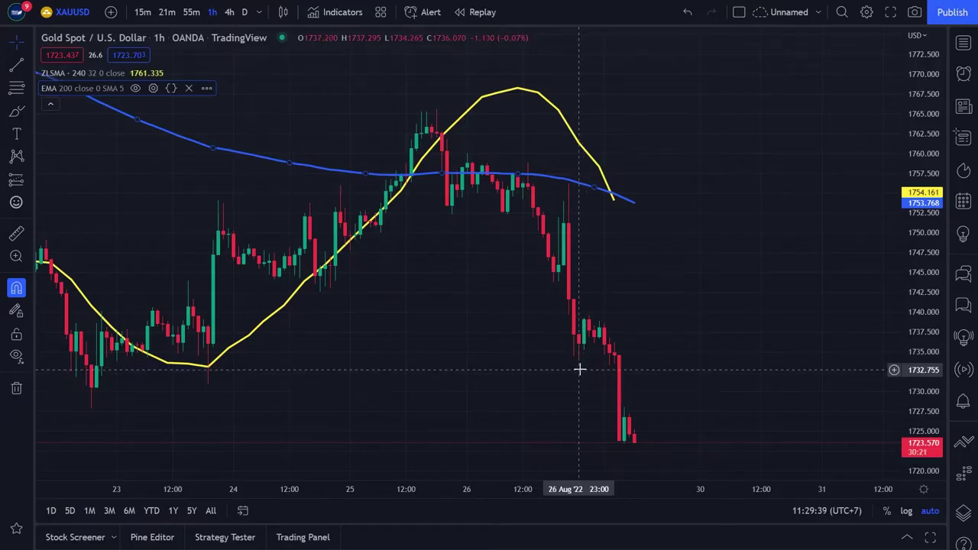
left_click_drag(324, 276, 727, 330)
left_click_drag(279, 329, 617, 349)
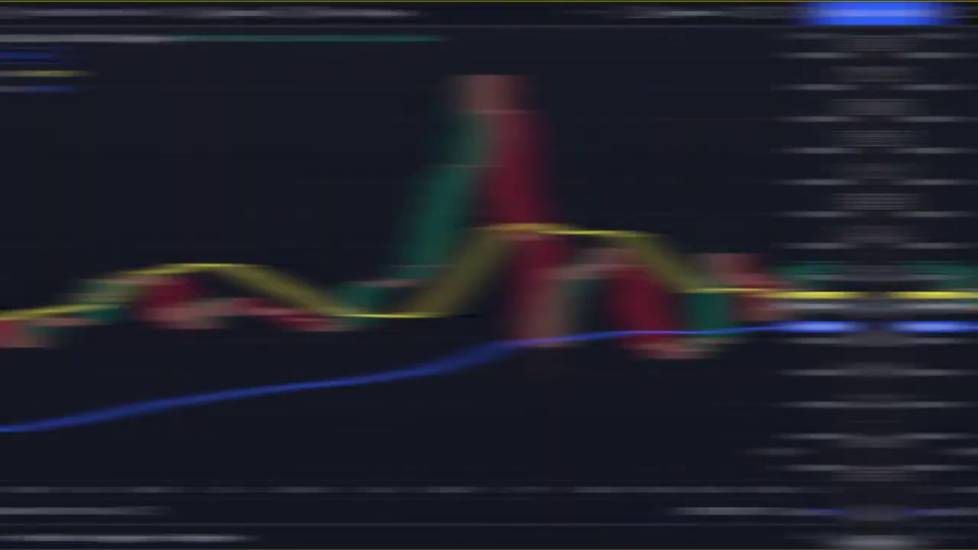